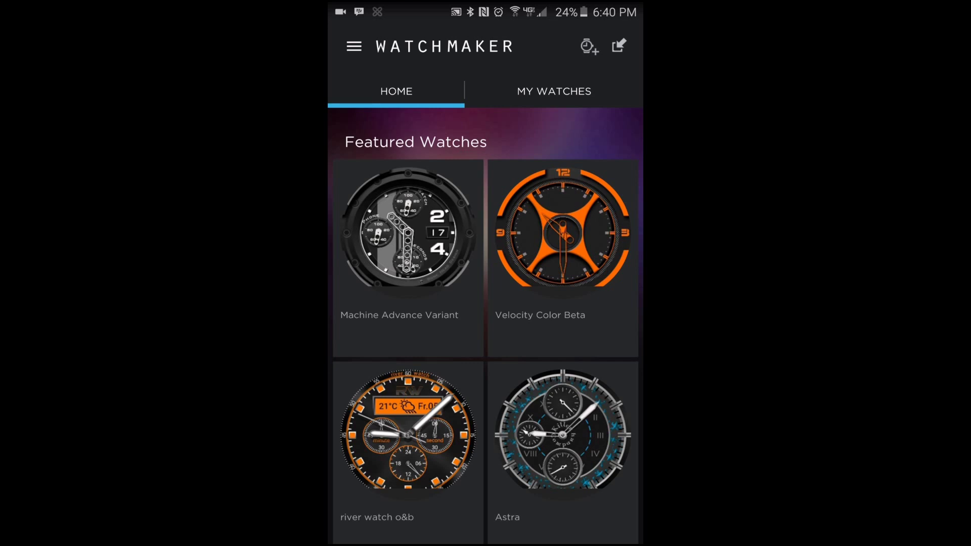
Switch WatchMaker to the MY WATCHES tab listing saved faces like movado auto1.
click(570, 92)
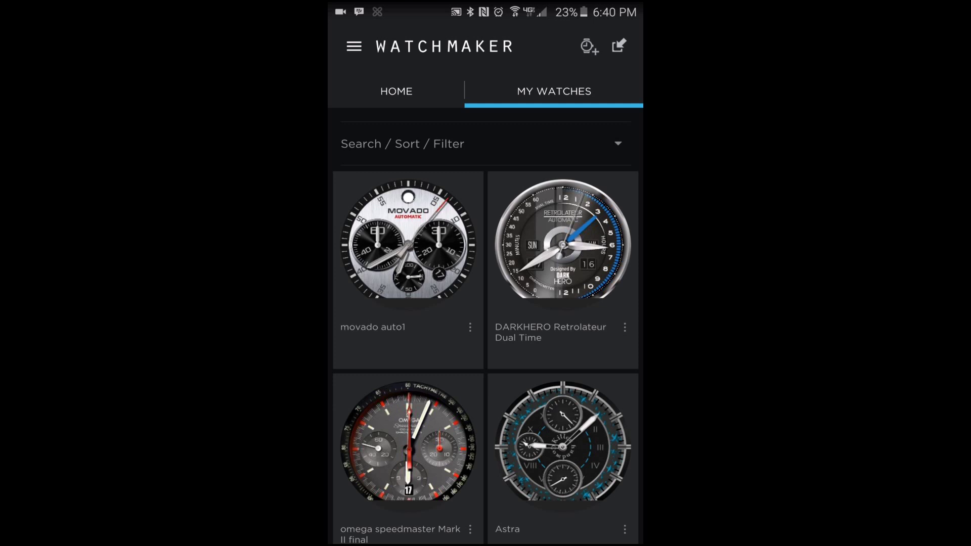
Export the movado auto1 face as movado-auto1.watch with Export / Share, choosing No Thanks to sharing.
click(392, 240)
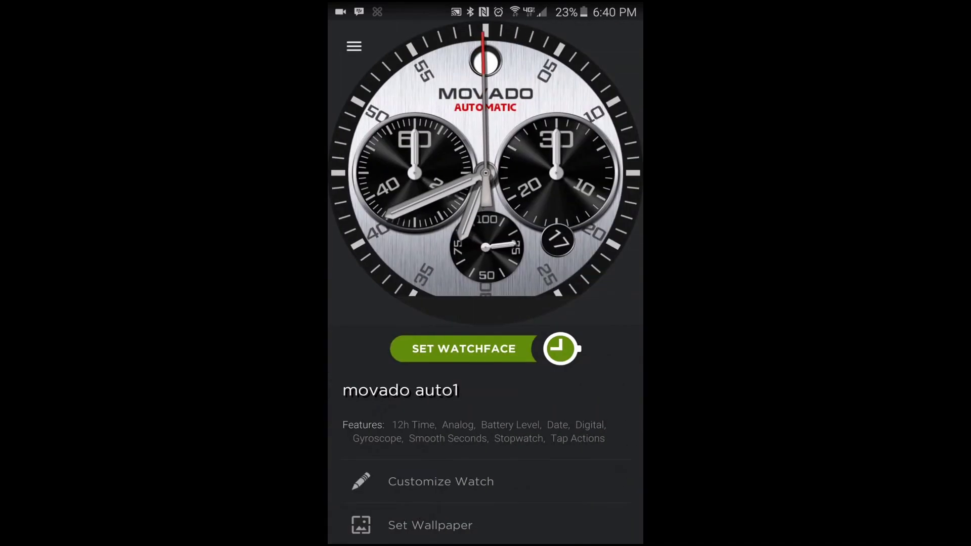
click(542, 399)
drag(542, 440, 546, 375)
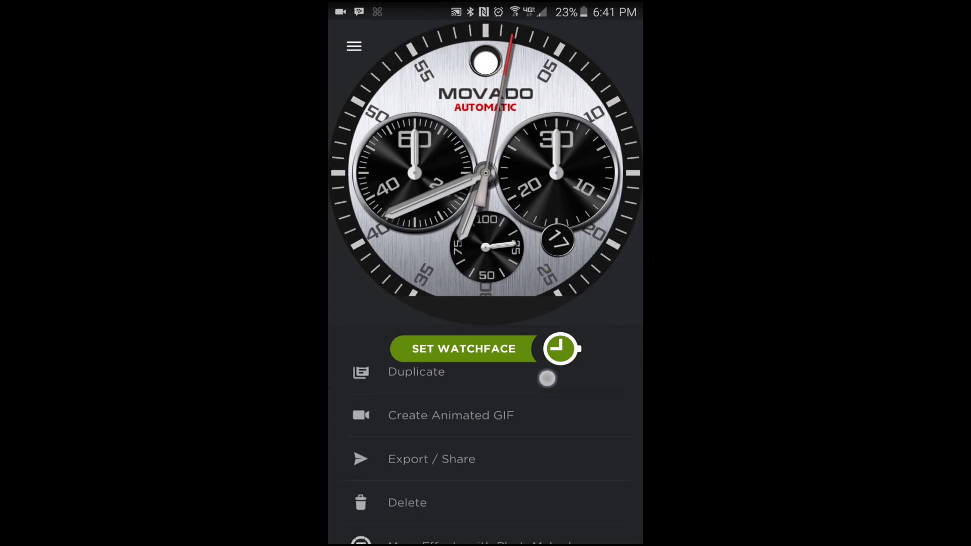
drag(455, 423, 436, 418)
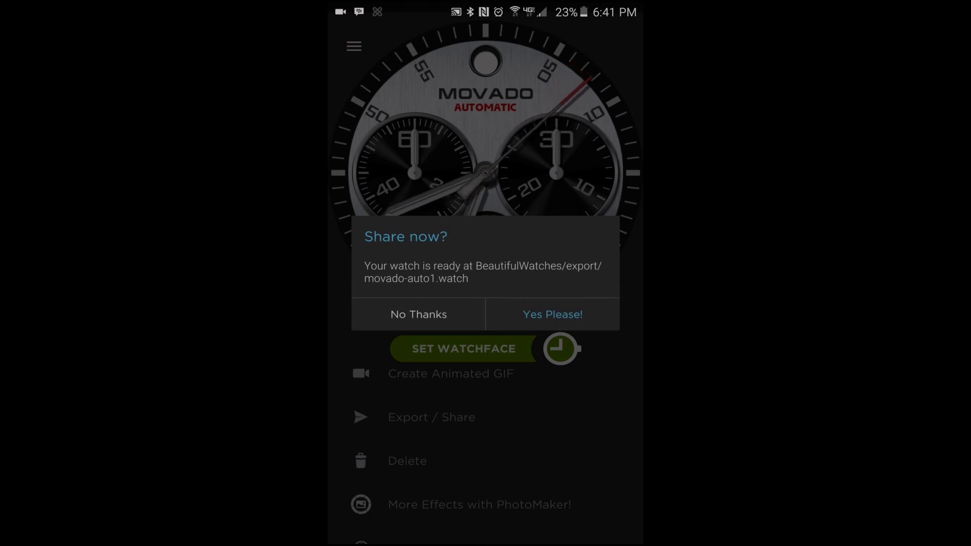
drag(446, 348, 423, 343)
click(429, 308)
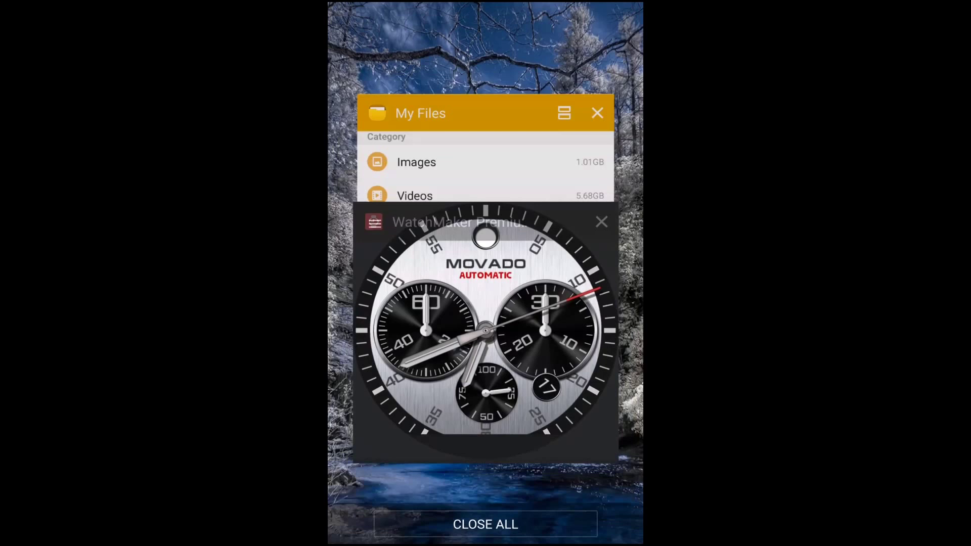
In My Files, open Device storage > BeautifulWatches > export and select movado-auto1.watch.
click(485, 158)
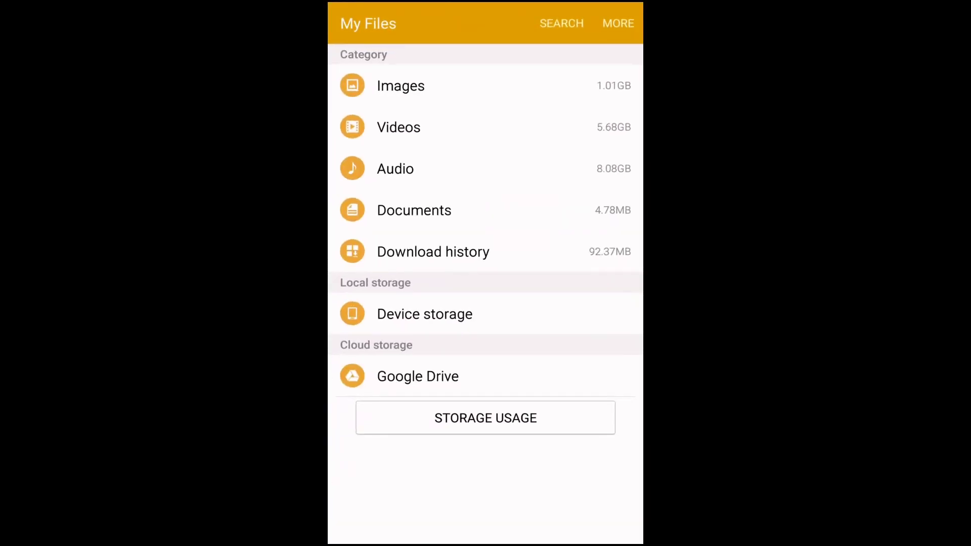
click(480, 311)
mouse_move(513, 458)
mouse_down()
mouse_move(512, 403)
mouse_move(537, 234)
mouse_up()
drag(512, 336, 535, 202)
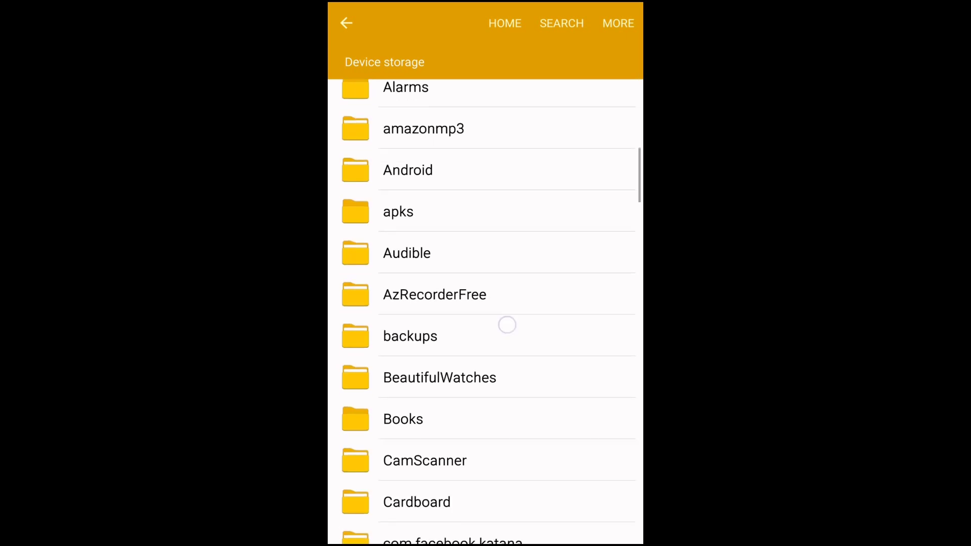
click(471, 342)
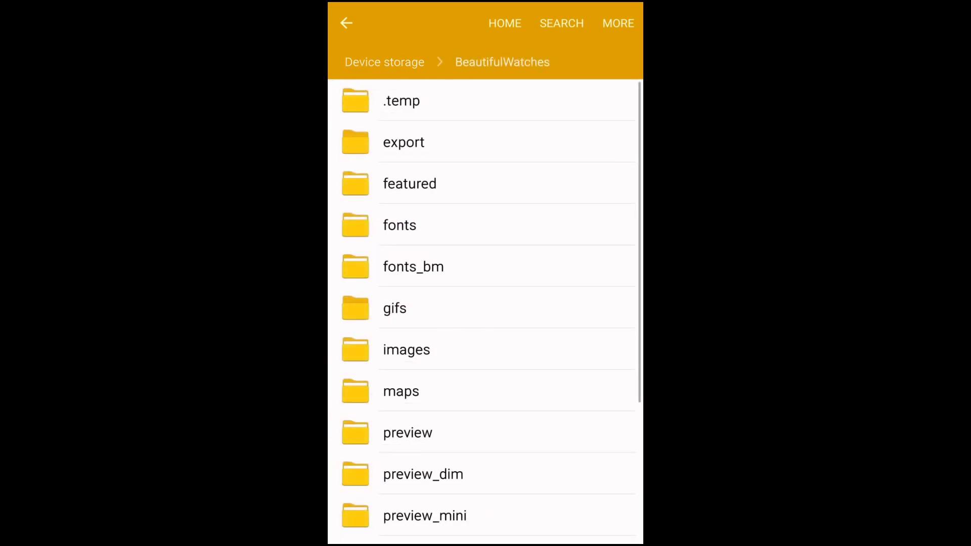
click(455, 142)
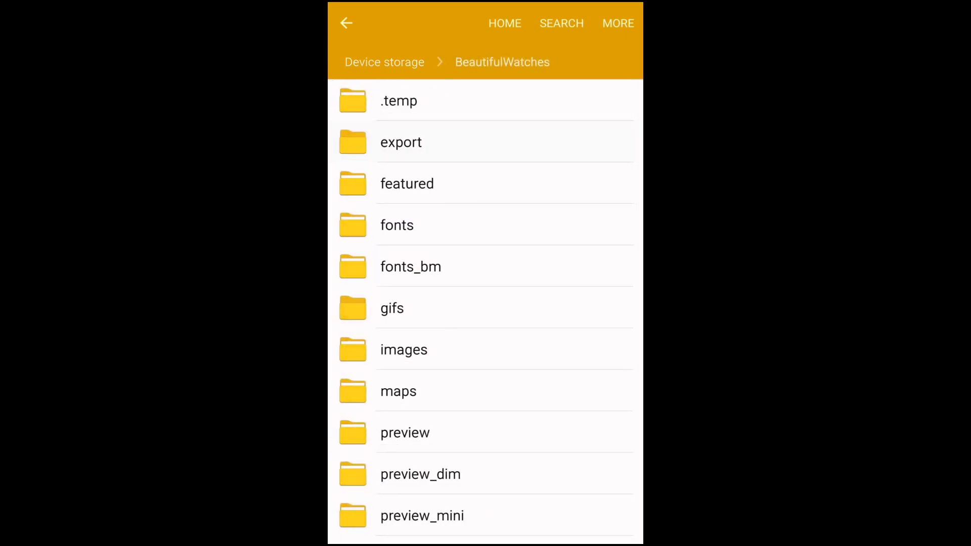
click(467, 102)
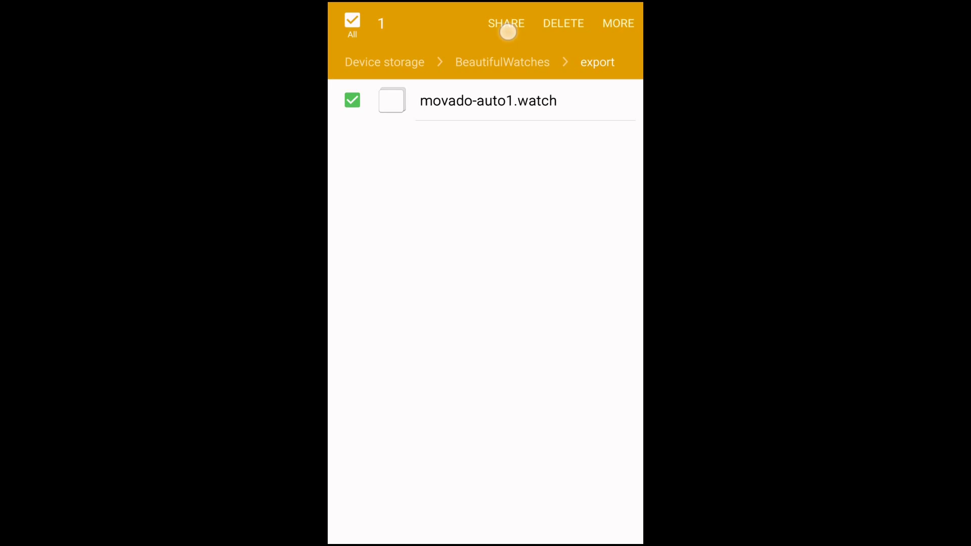
Open the Share via sheet for movado-auto1.watch and page through its apps and back.
click(508, 31)
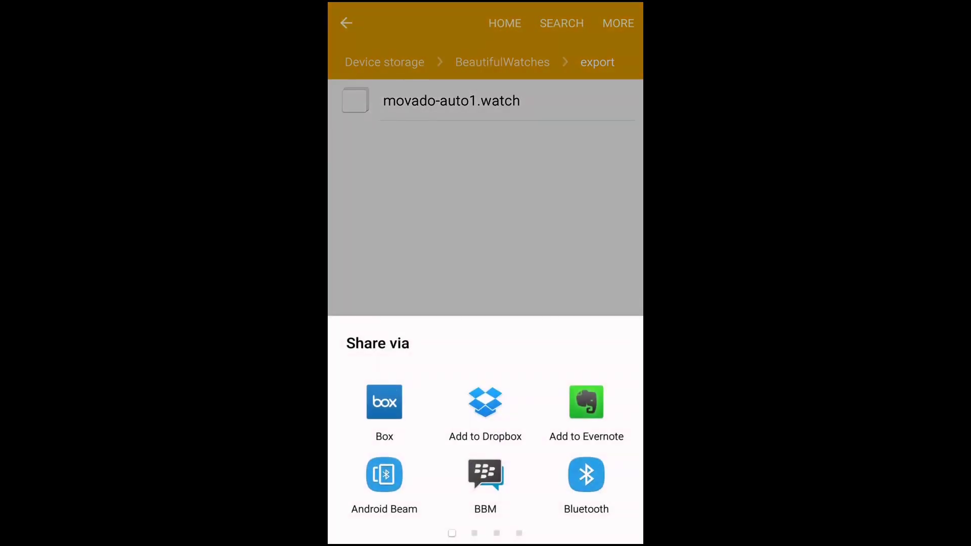
drag(592, 447, 364, 447)
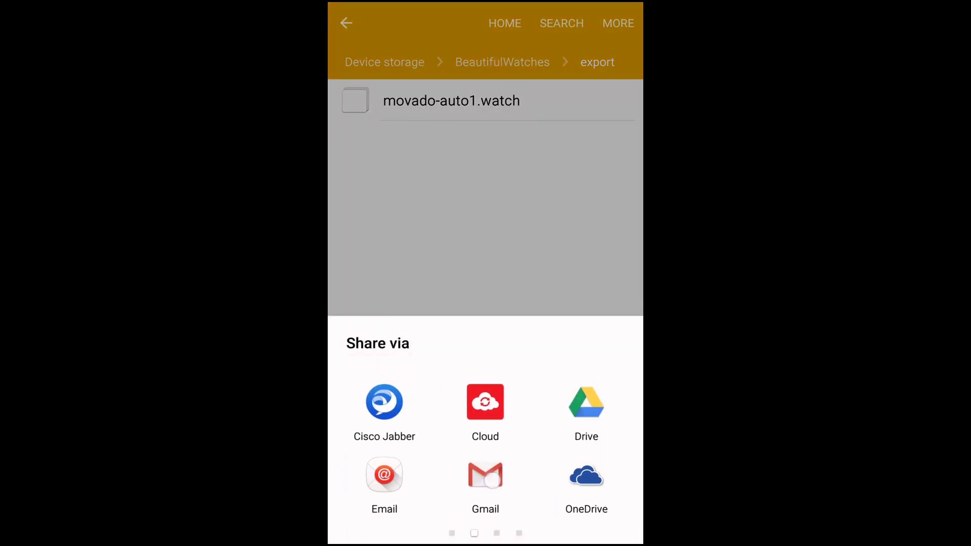
drag(380, 447, 607, 448)
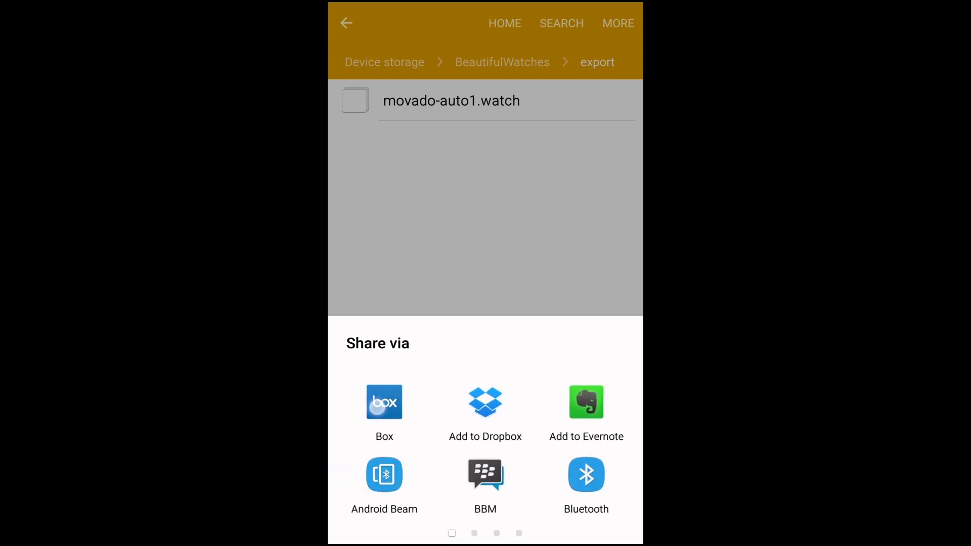
Upload movado-auto1.watch to the Box folder Moto Watch Faces.
click(376, 408)
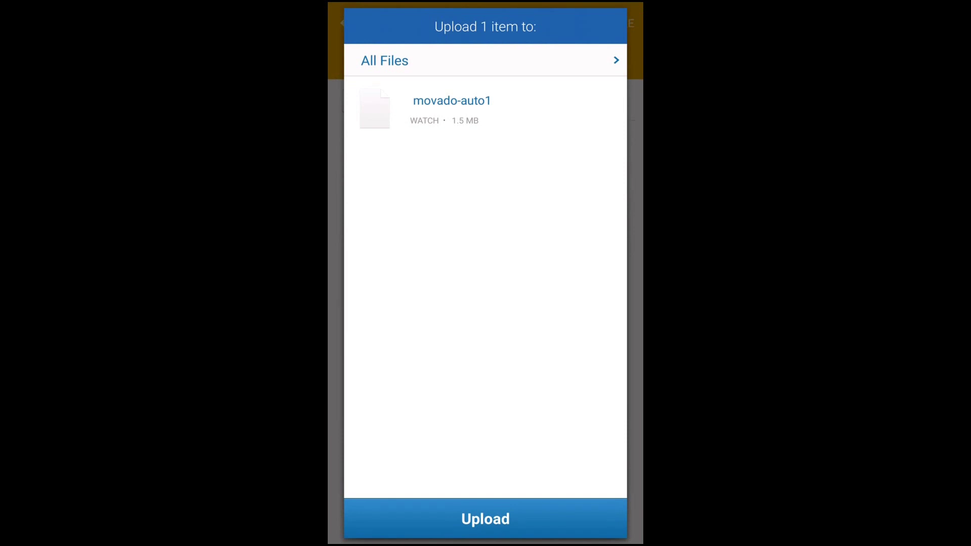
click(486, 61)
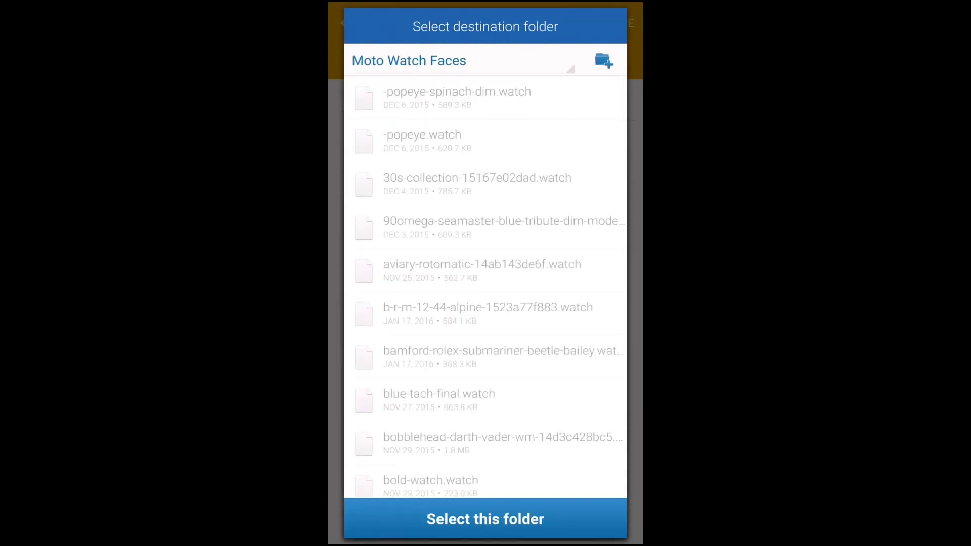
drag(525, 371, 521, 258)
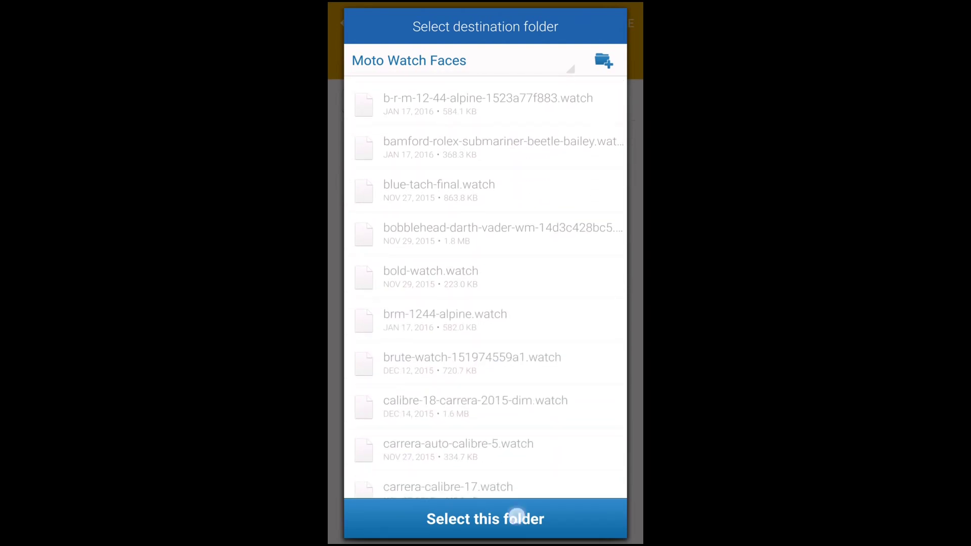
click(516, 519)
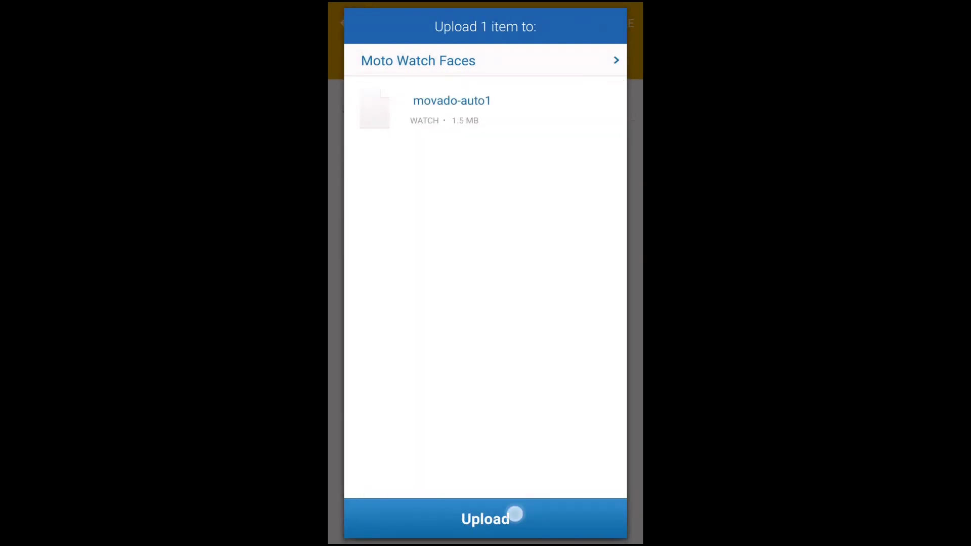
click(515, 517)
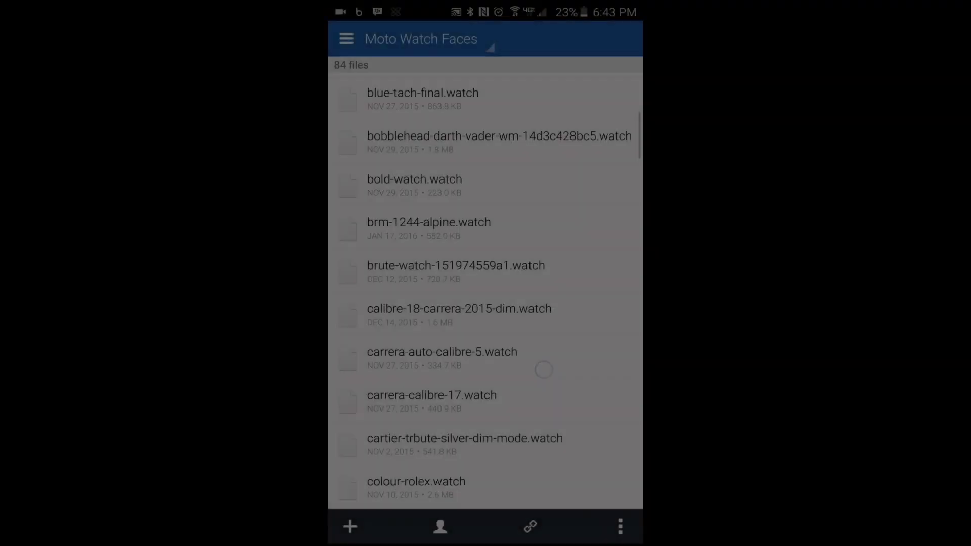
Scroll the Moto Watch Faces list and select movado-auto1.watch to bring up its actions.
drag(544, 369, 544, 205)
drag(544, 392, 525, 282)
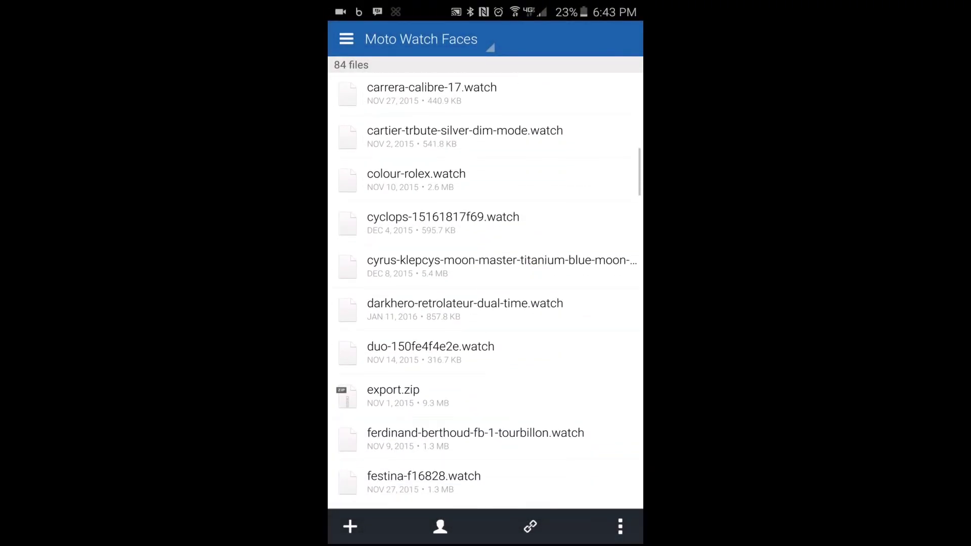
drag(531, 318, 532, 275)
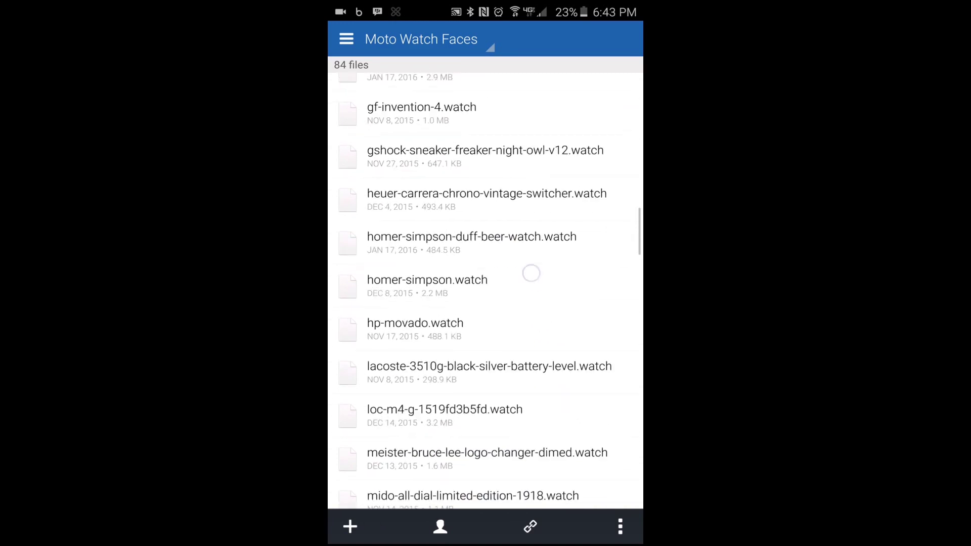
drag(530, 474, 527, 318)
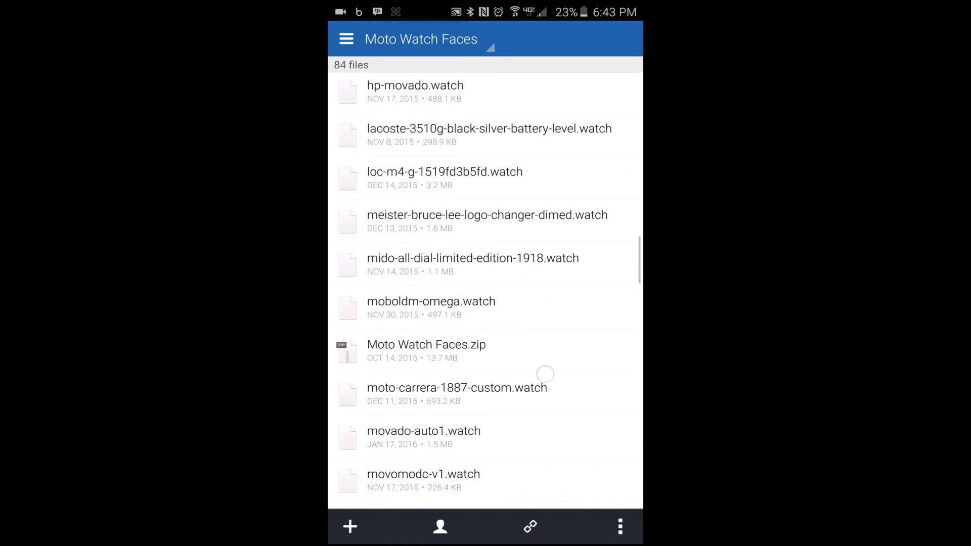
drag(542, 373, 540, 326)
drag(491, 382, 523, 387)
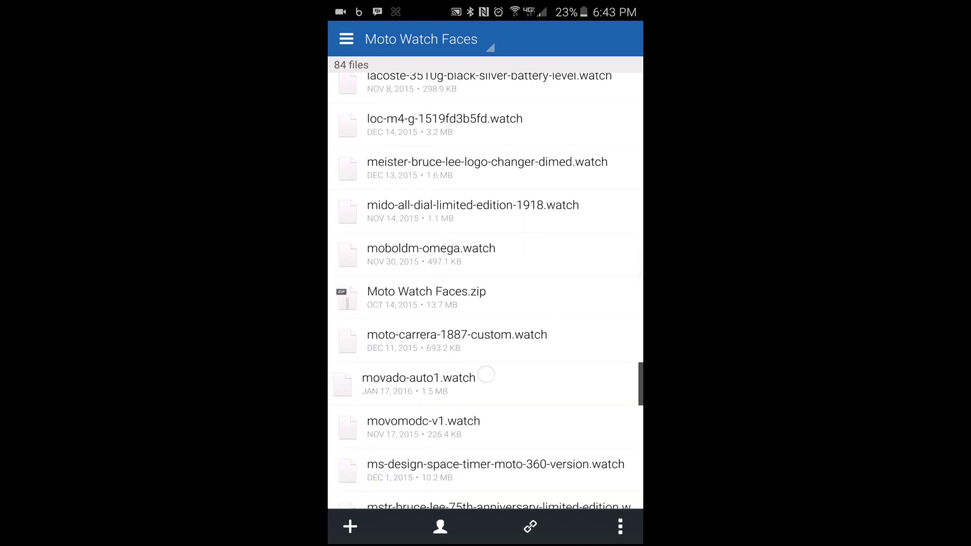
click(524, 383)
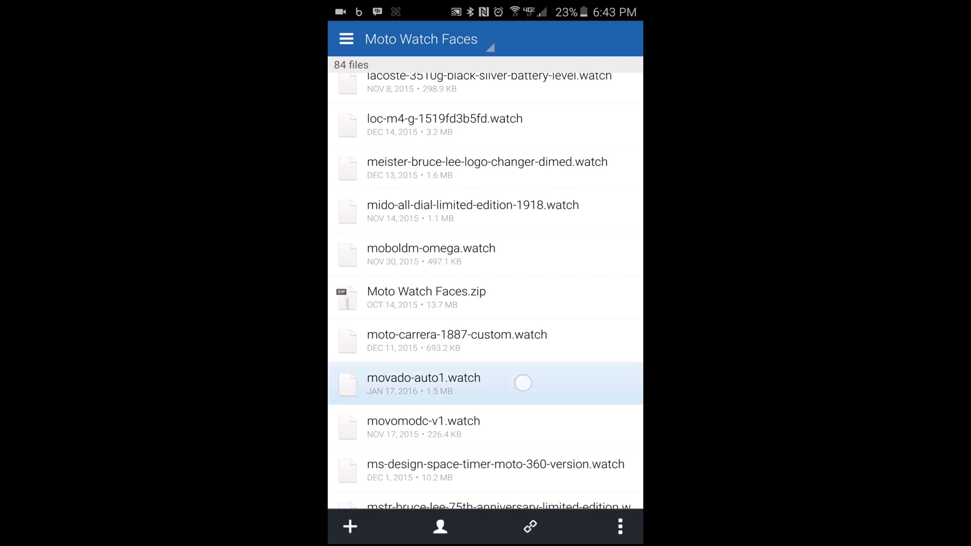
click(620, 527)
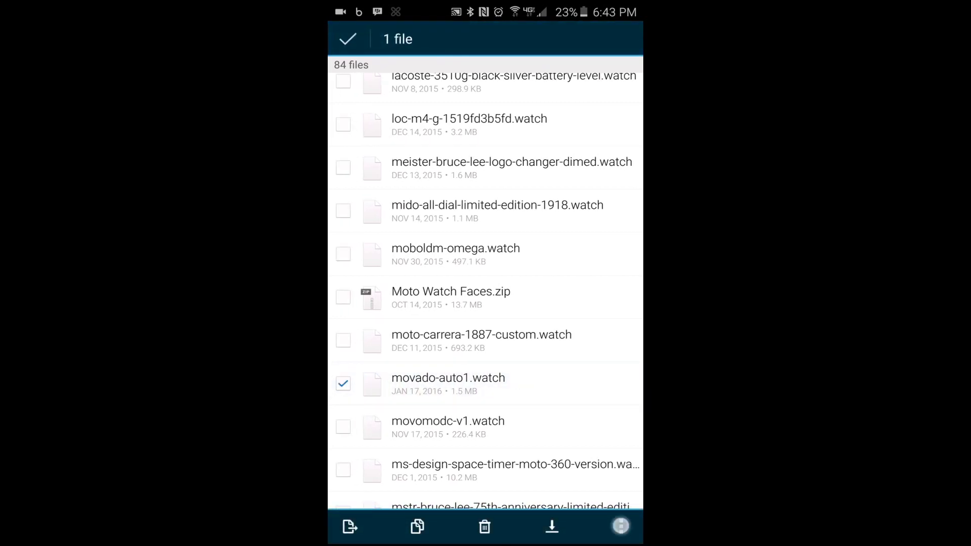
Generate and copy an anyone-with-the-link Box share link for movado-auto1.watch.
click(508, 382)
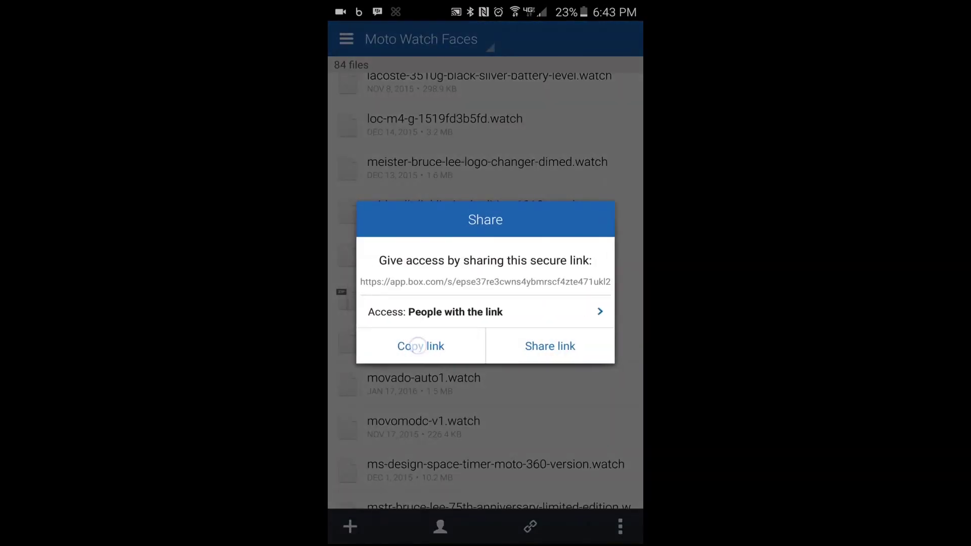
drag(419, 346, 447, 390)
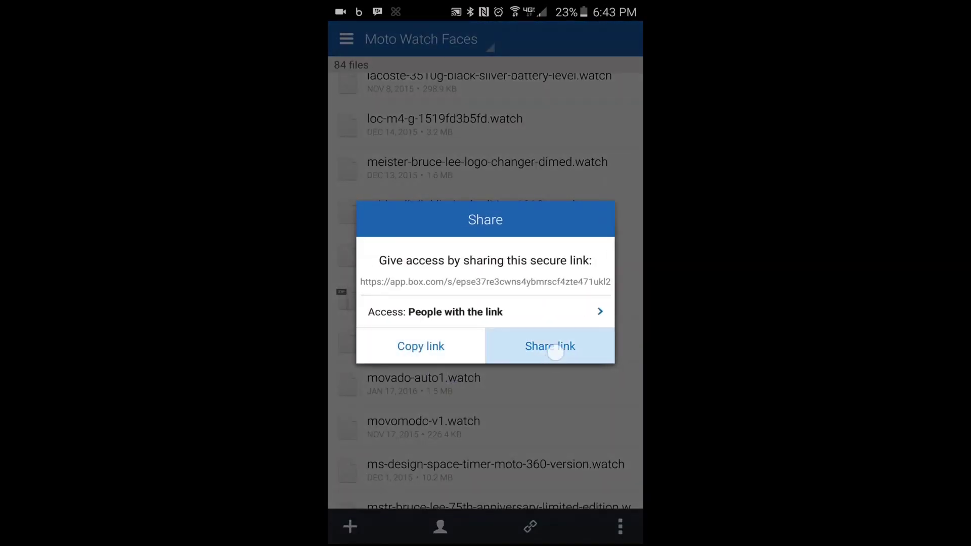
drag(558, 347, 582, 390)
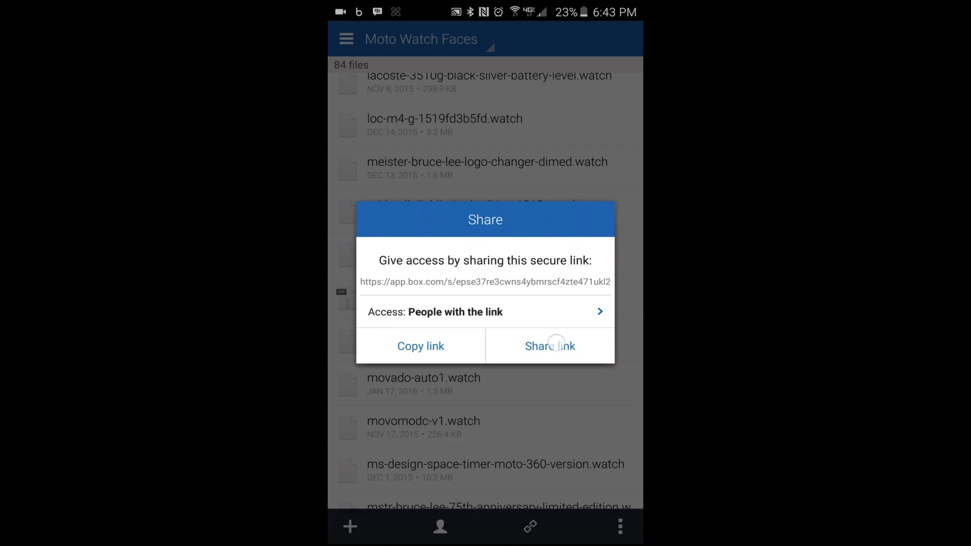
Bring up the Send with app chooser for the movado-auto1.watch link.
click(556, 342)
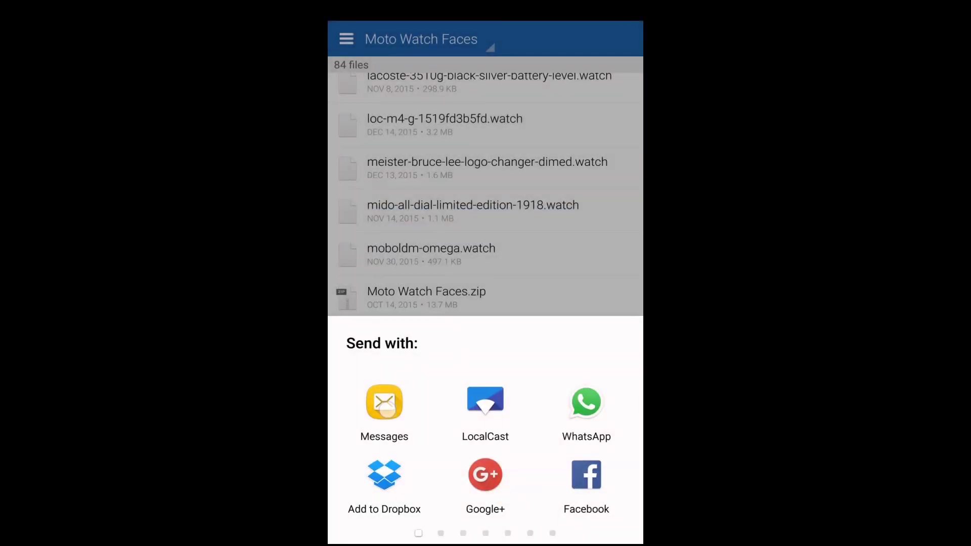
click(569, 427)
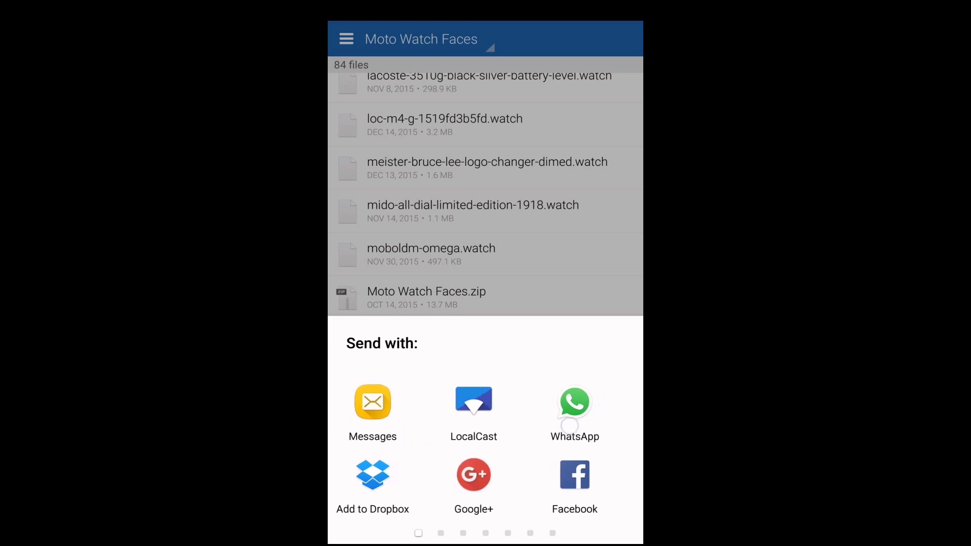
click(486, 478)
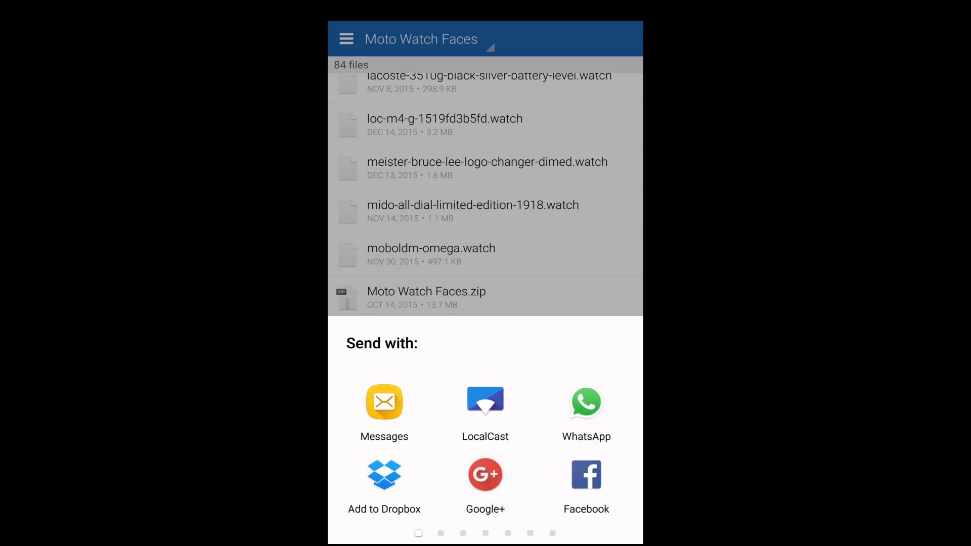
click(593, 482)
drag(592, 475, 506, 463)
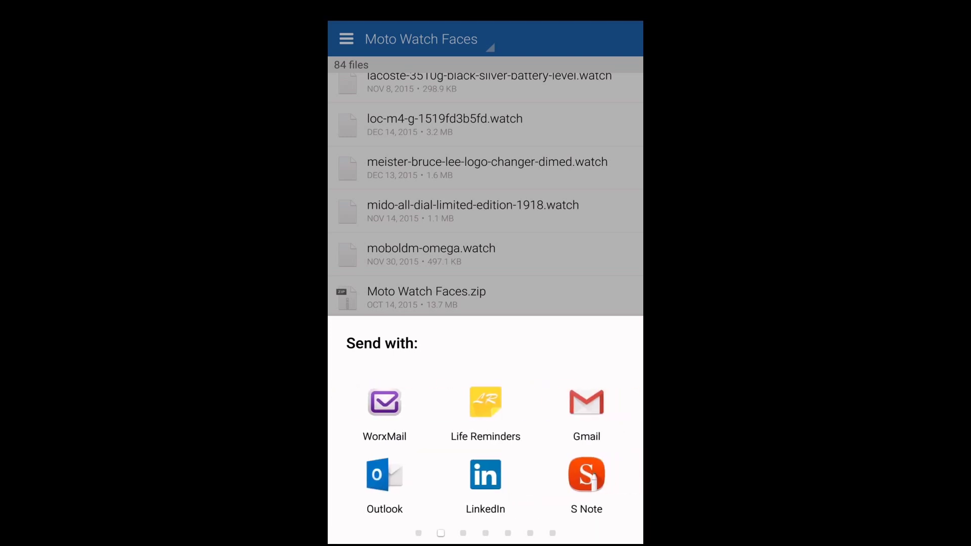
Swipe through the remaining chooser pages, then dismiss it back to the Moto Watch Faces list.
click(574, 466)
drag(574, 467, 456, 471)
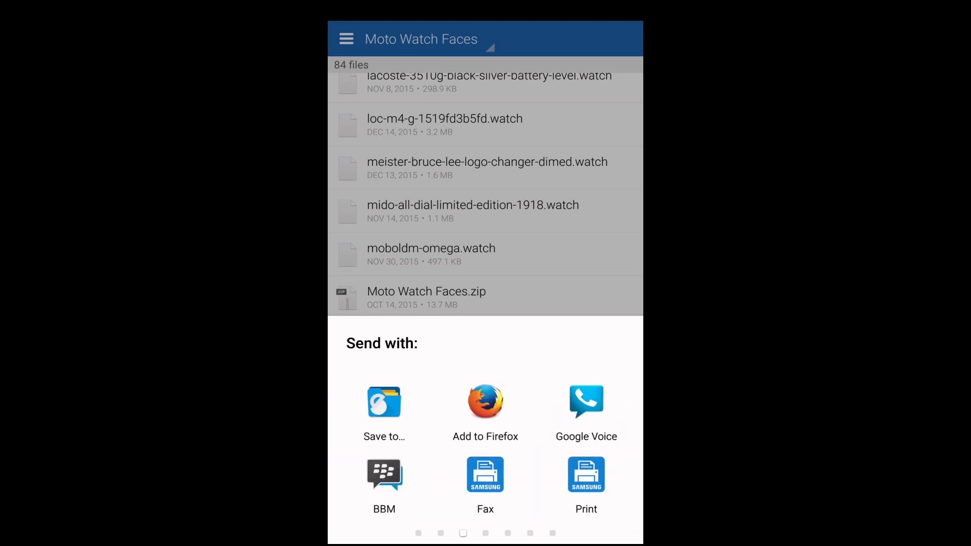
mouse_move(572, 462)
mouse_down()
mouse_move(555, 464)
mouse_move(599, 472)
mouse_up()
drag(538, 478, 615, 476)
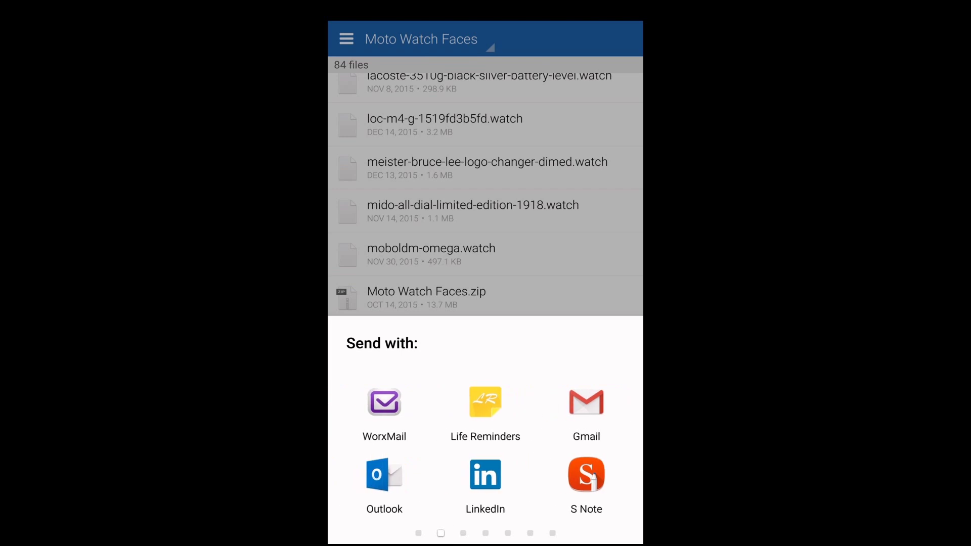
drag(518, 467, 607, 469)
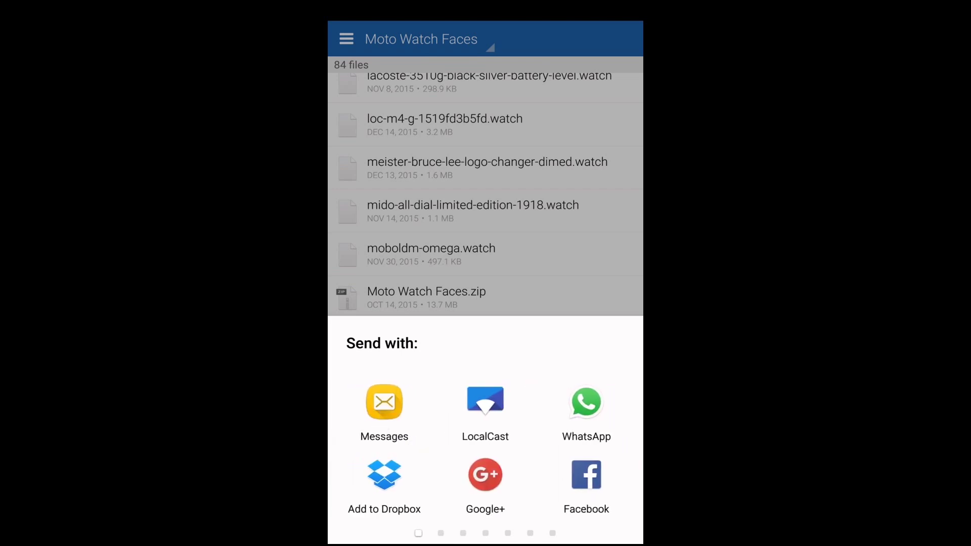
key(Escape)
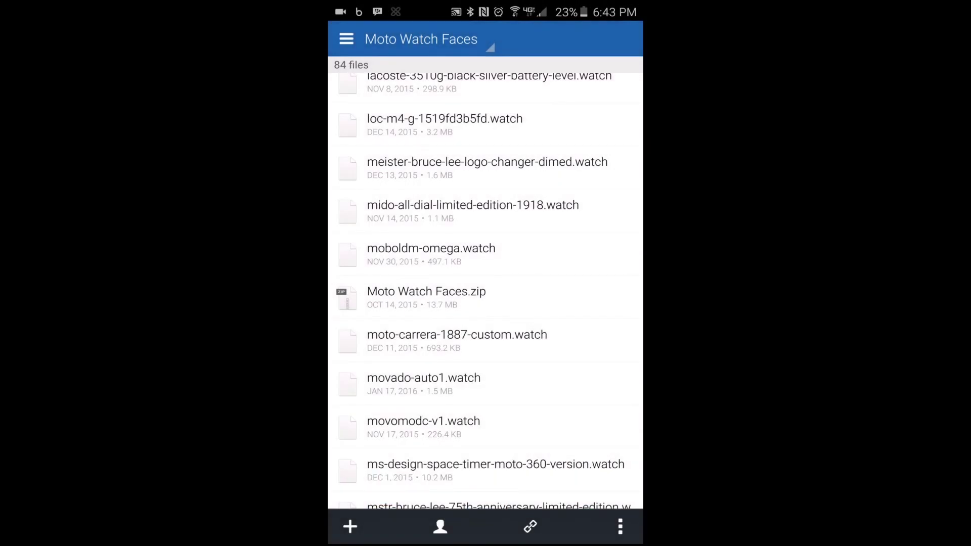
drag(538, 389, 516, 297)
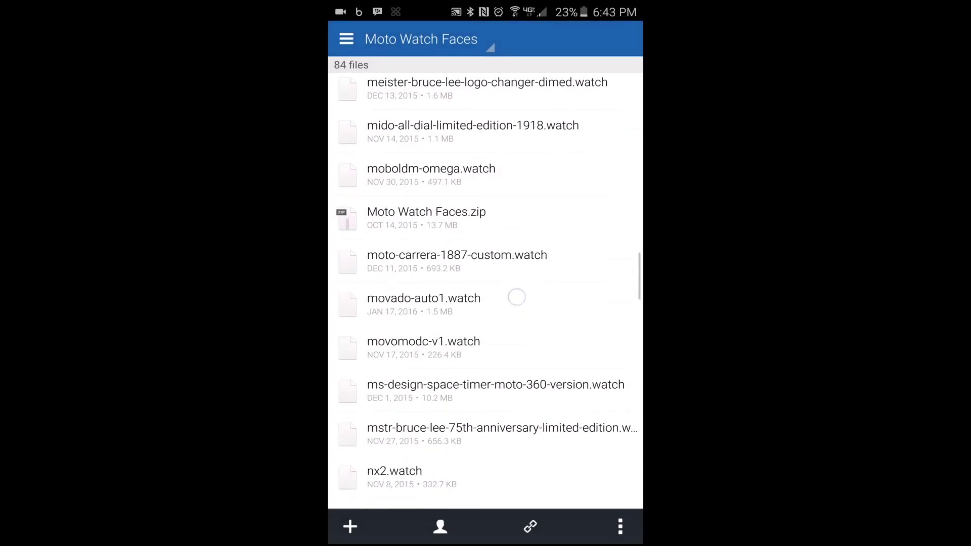